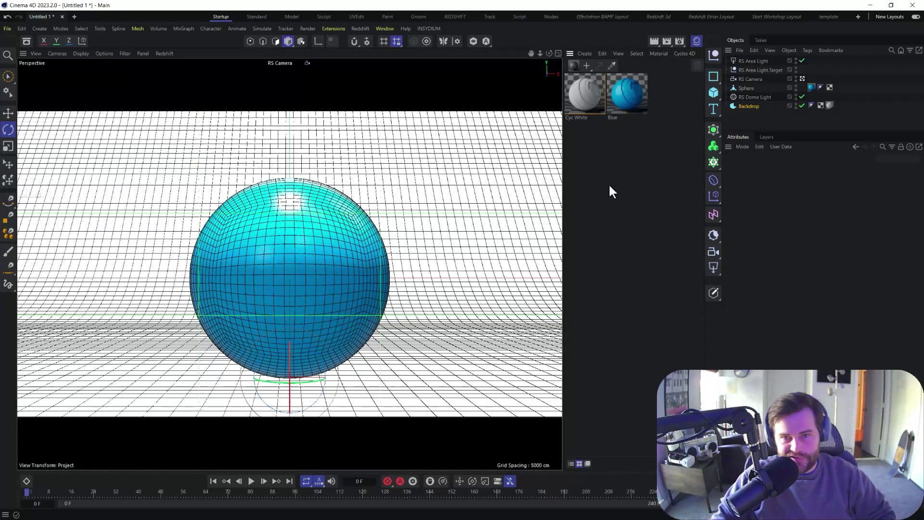
# - Create a Redshift Starter Standard material and start the IPR RenderView beside the viewport
pyautogui.click(574, 67)
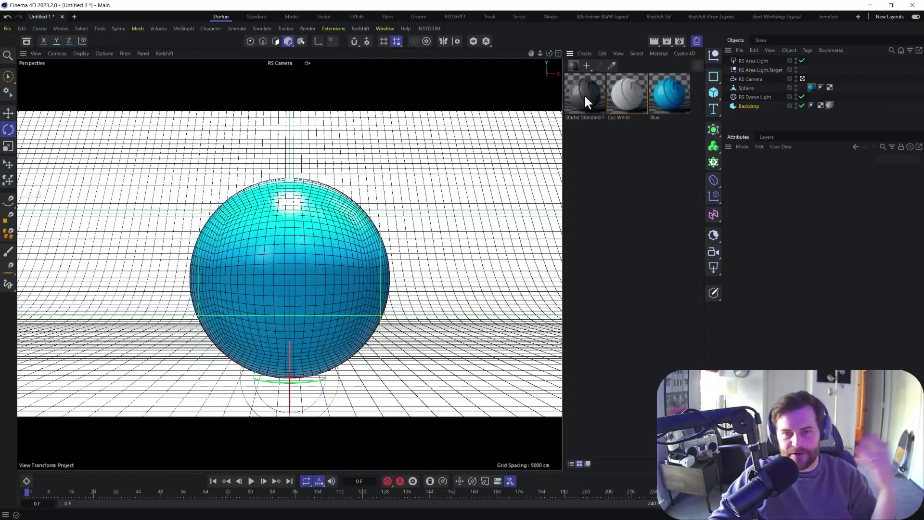
pyautogui.click(360, 29)
pyautogui.click(371, 102)
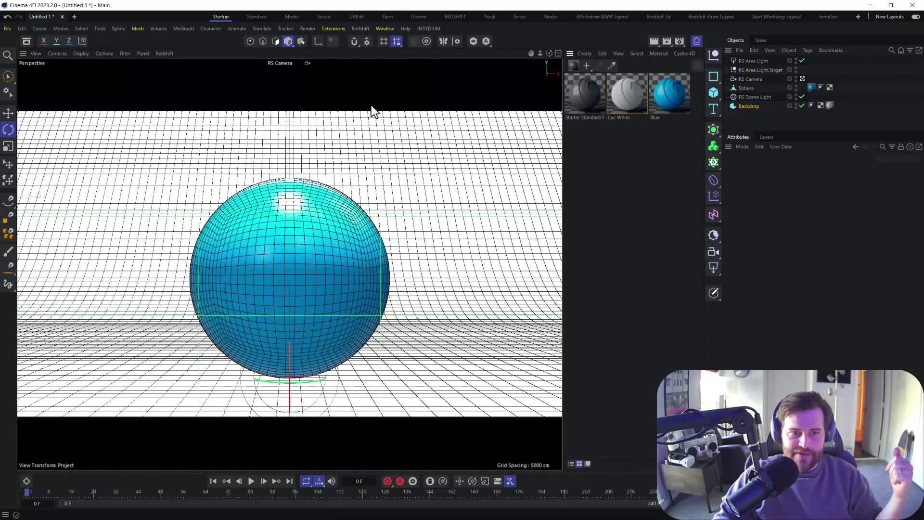
pyautogui.moveTo(450, 95); pyautogui.dragTo(115, 94)
# - Open the Starter Standard material's node graph and select its Maxon Noise and Ramp nodes
pyautogui.doubleClick(584, 93)
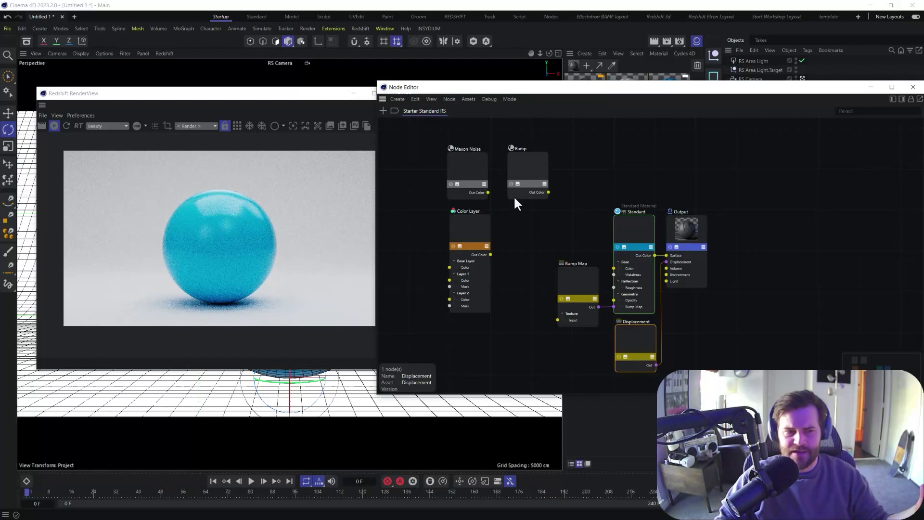
pyautogui.click(466, 169)
pyautogui.click(517, 176)
pyautogui.click(473, 174)
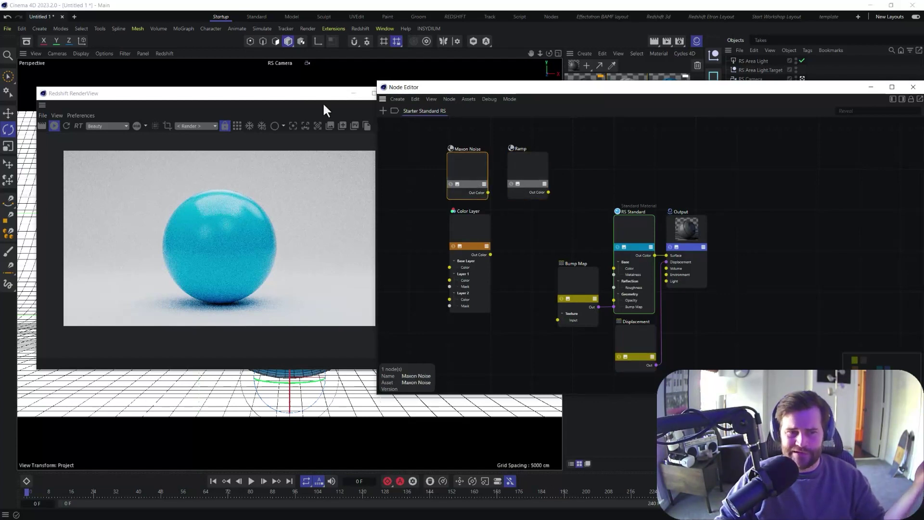
# - Arrange the RenderView and node graph windows and orbit closer to the sphere
pyautogui.moveTo(322, 110); pyautogui.dragTo(851, 106)
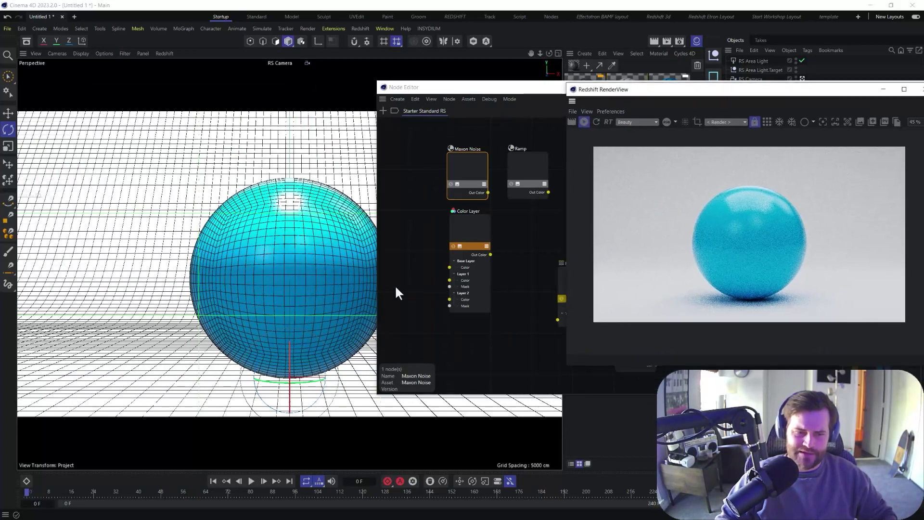
pyautogui.keyDown('alt'); pyautogui.moveTo(311, 281); pyautogui.dragTo(526, 397); pyautogui.keyUp('alt')
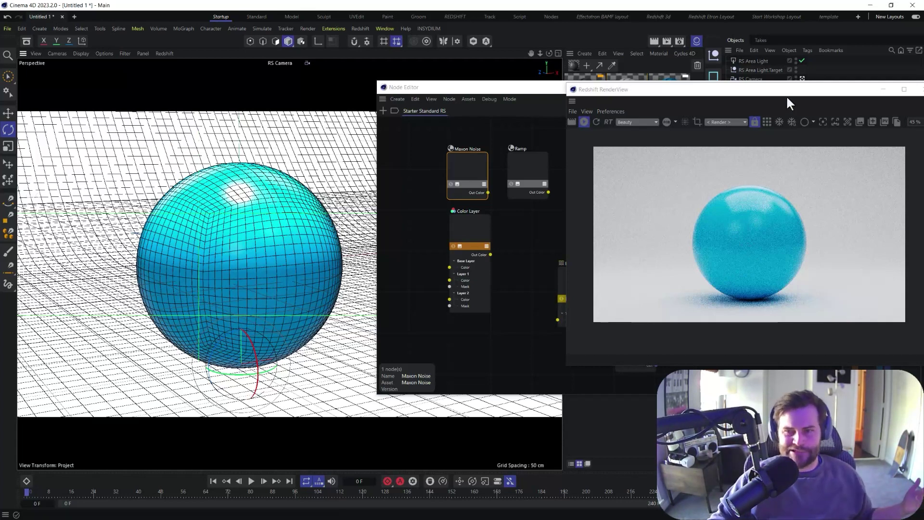
pyautogui.moveTo(691, 94); pyautogui.dragTo(158, 108)
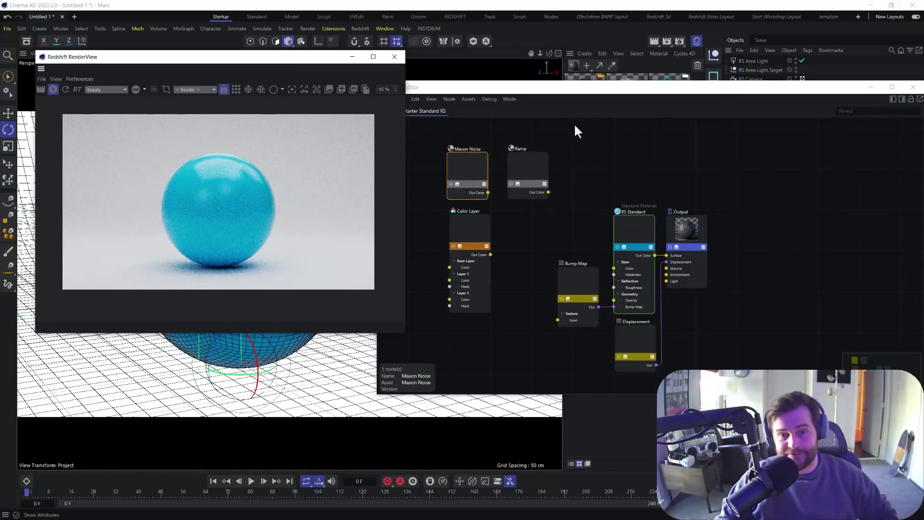
pyautogui.moveTo(594, 92); pyautogui.dragTo(423, 117)
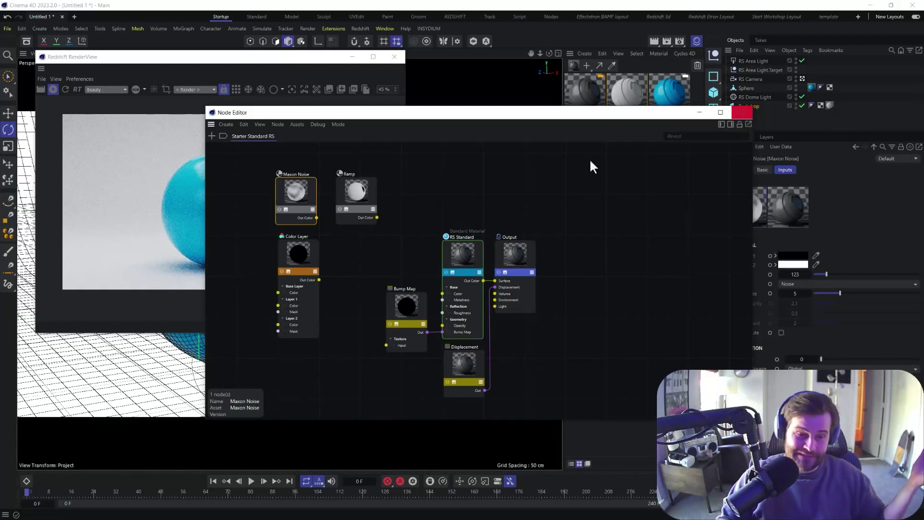
# - Close the node graph, orbit to a frontal sphere view, and shift the RenderView left
pyautogui.click(741, 112)
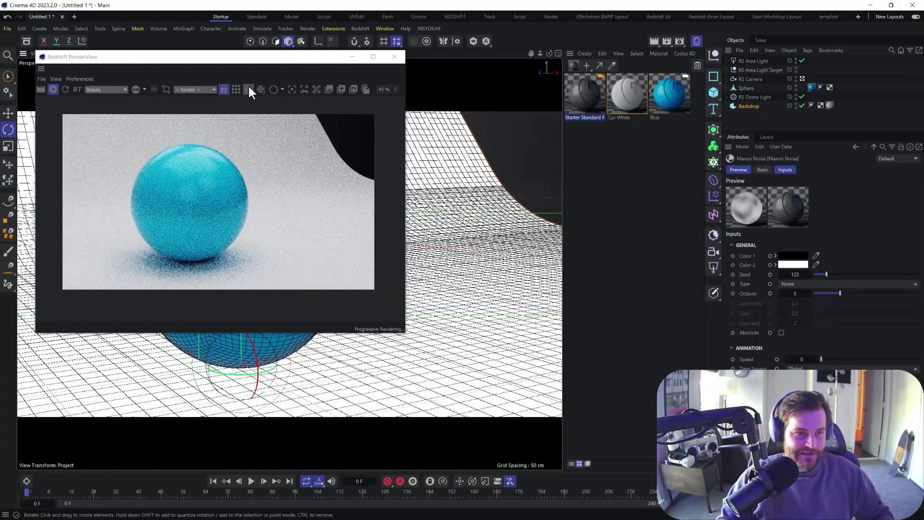
pyautogui.moveTo(240, 62); pyautogui.dragTo(639, 93)
pyautogui.keyDown('alt'); pyautogui.moveTo(309, 266); pyautogui.dragTo(385, 270); pyautogui.keyUp('alt')
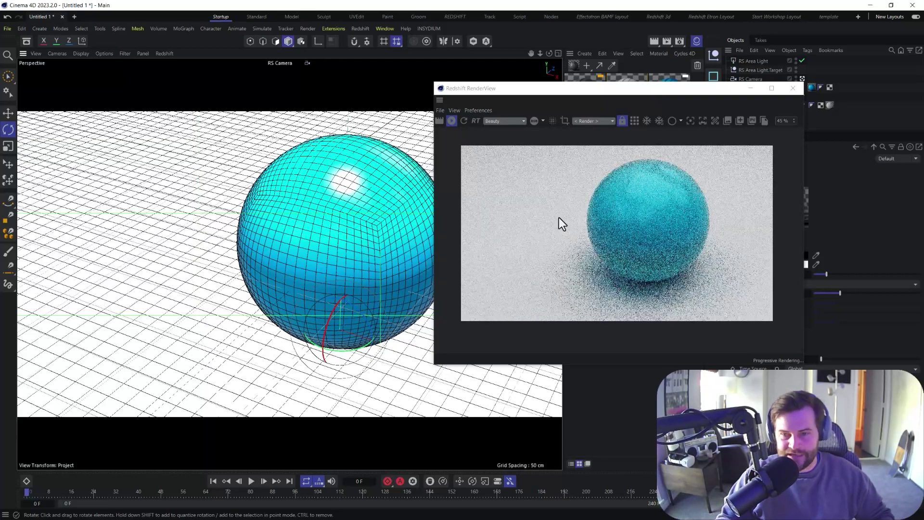
pyautogui.keyDown('alt'); pyautogui.moveTo(337, 223); pyautogui.dragTo(354, 217); pyautogui.keyUp('alt')
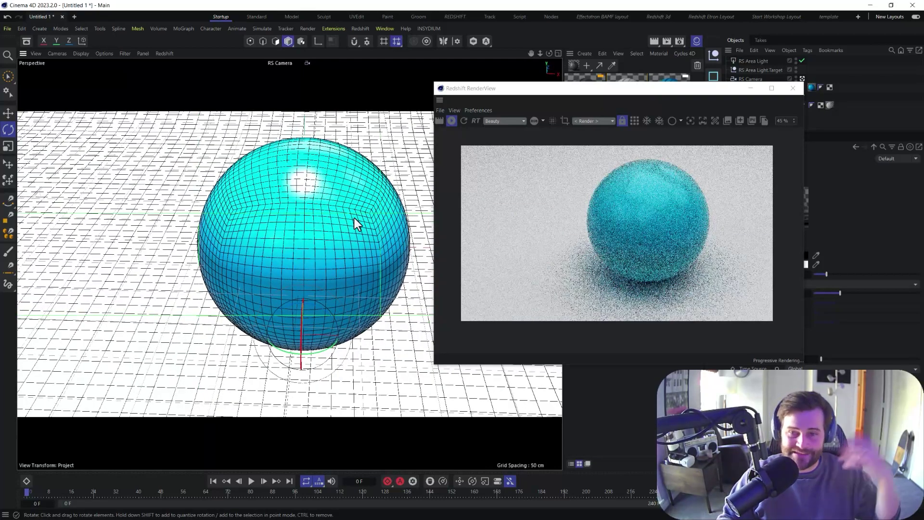
pyautogui.moveTo(596, 94); pyautogui.dragTo(316, 85)
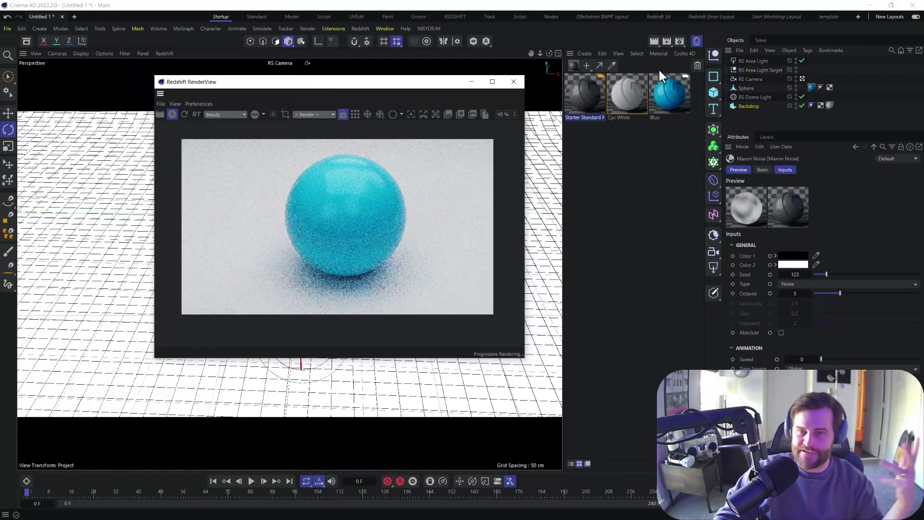
# - Open Render Settings and switch Redshift from Basic back to Advanced mode
pyautogui.click(678, 42)
pyautogui.moveTo(617, 35); pyautogui.dragTo(438, 38)
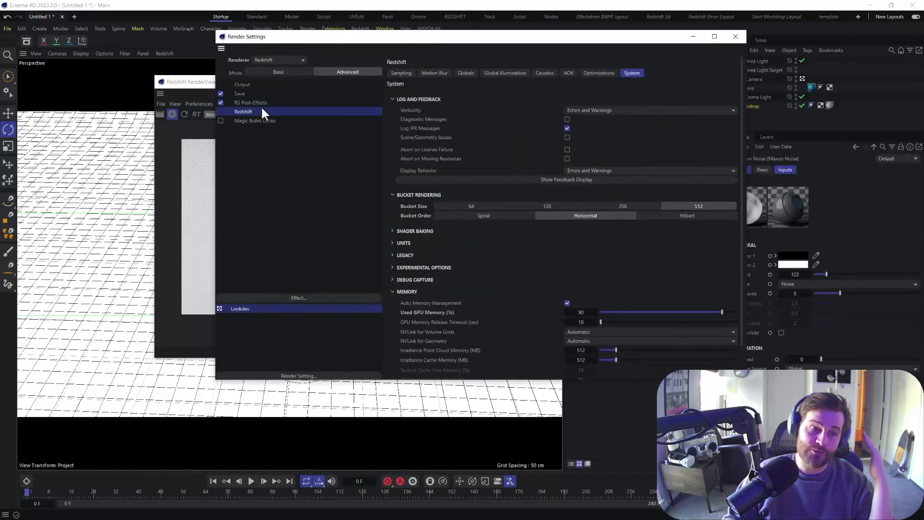
pyautogui.click(273, 72)
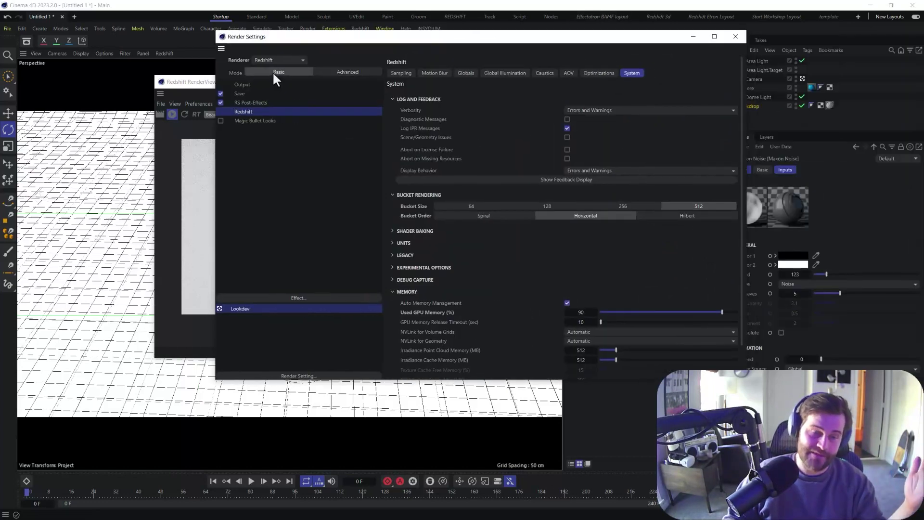
pyautogui.click(345, 71)
# - Lay out the Render Settings window on the right and the RenderView top-left
pyautogui.moveTo(460, 43); pyautogui.dragTo(635, 52)
pyautogui.click(363, 85)
pyautogui.moveTo(363, 85); pyautogui.dragTo(208, 71)
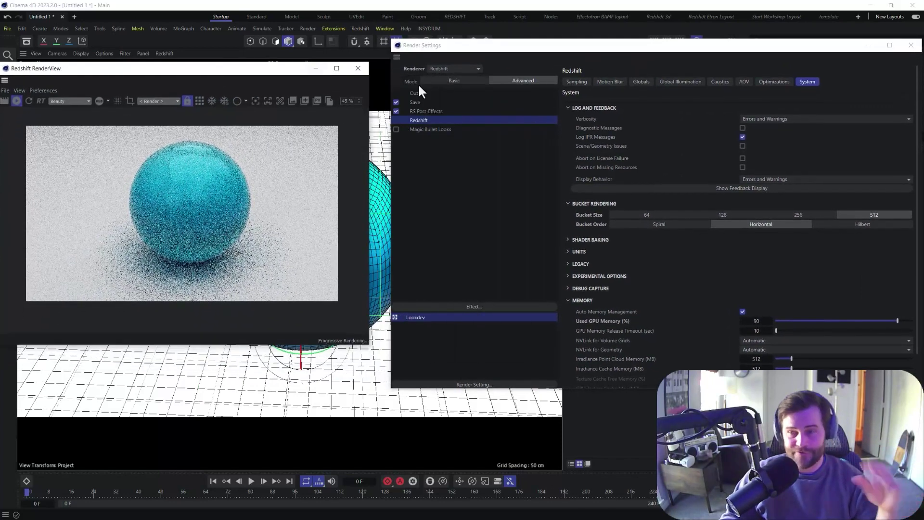
pyautogui.moveTo(687, 48); pyautogui.dragTo(582, 40)
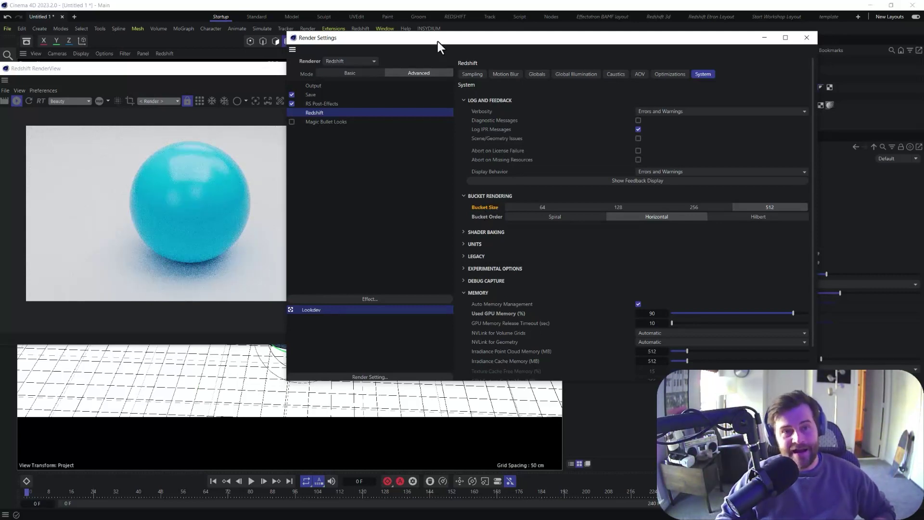
pyautogui.moveTo(438, 41); pyautogui.dragTo(488, 37)
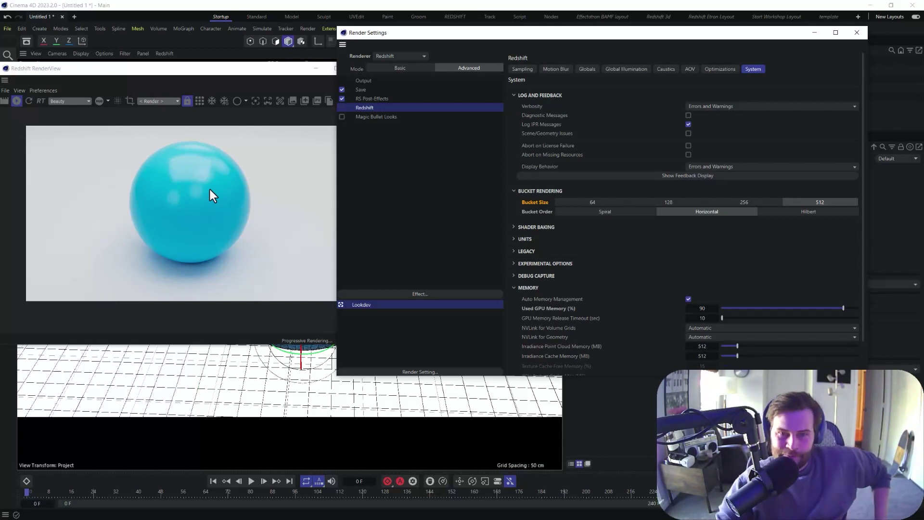
# - Change Redshift's Bucket Size to 256 and float the RenderView off to the left
pyautogui.click(679, 201)
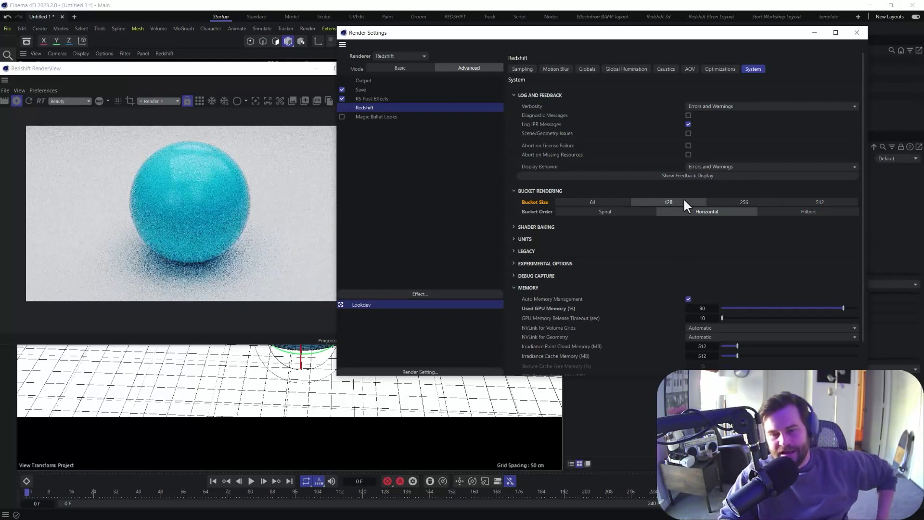
pyautogui.click(726, 202)
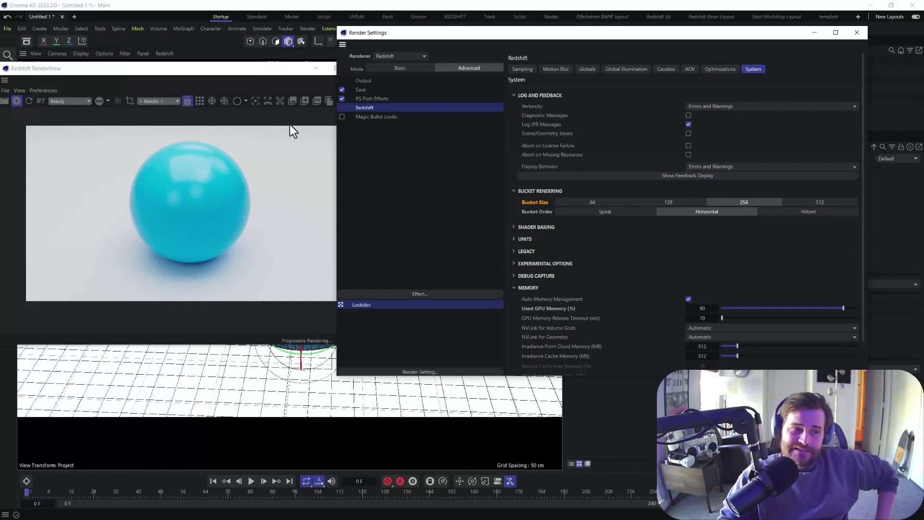
pyautogui.moveTo(242, 74); pyautogui.dragTo(538, 64)
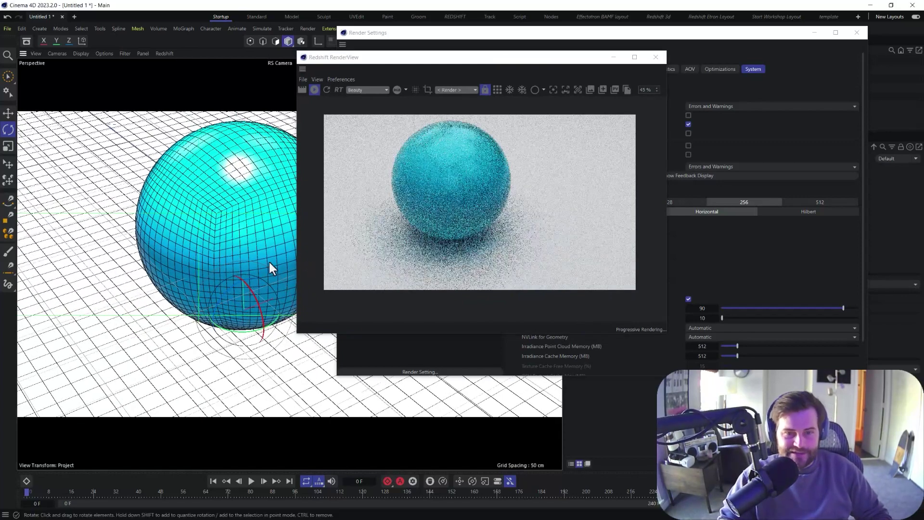
pyautogui.moveTo(478, 61); pyautogui.dragTo(195, 87)
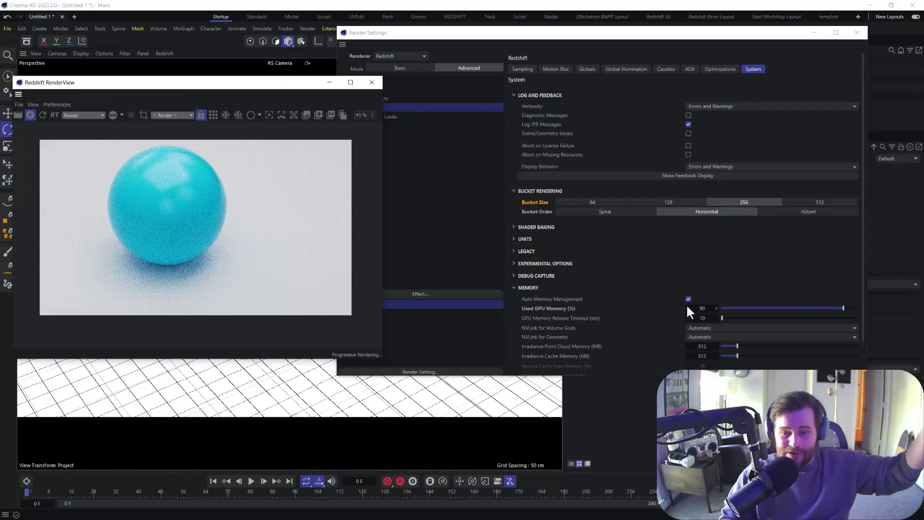
# - Drag Used GPU Memory down from 90% to 60%, keeping the RenderView clear of the settings
pyautogui.click(565, 312)
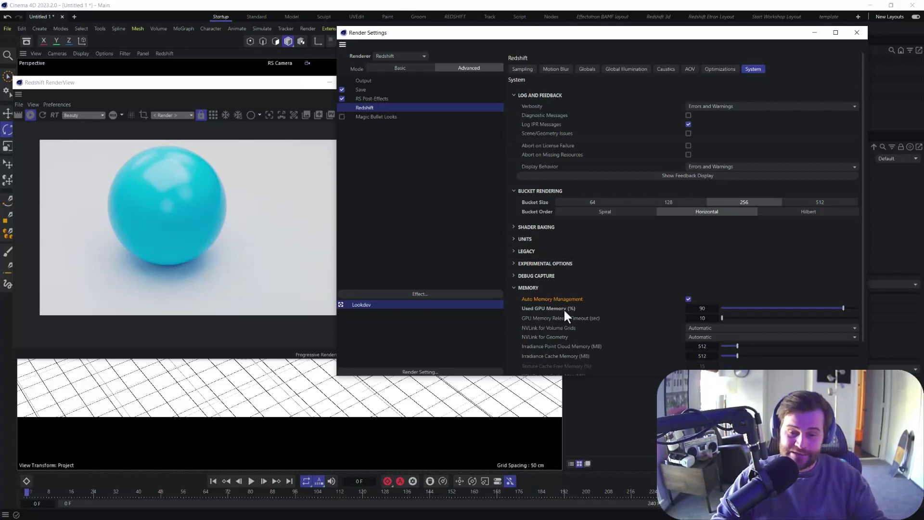
pyautogui.click(702, 309)
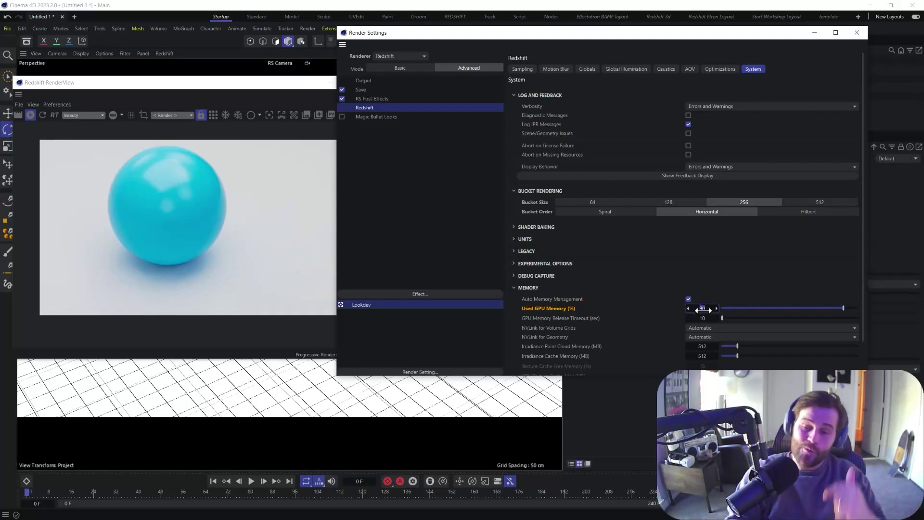
pyautogui.moveTo(703, 309); pyautogui.dragTo(689, 309)
pyautogui.moveTo(261, 82); pyautogui.dragTo(665, 75)
pyautogui.keyDown('alt'); pyautogui.moveTo(280, 241); pyautogui.dragTo(196, 283); pyautogui.keyUp('alt')
pyautogui.moveTo(544, 75); pyautogui.dragTo(318, 83)
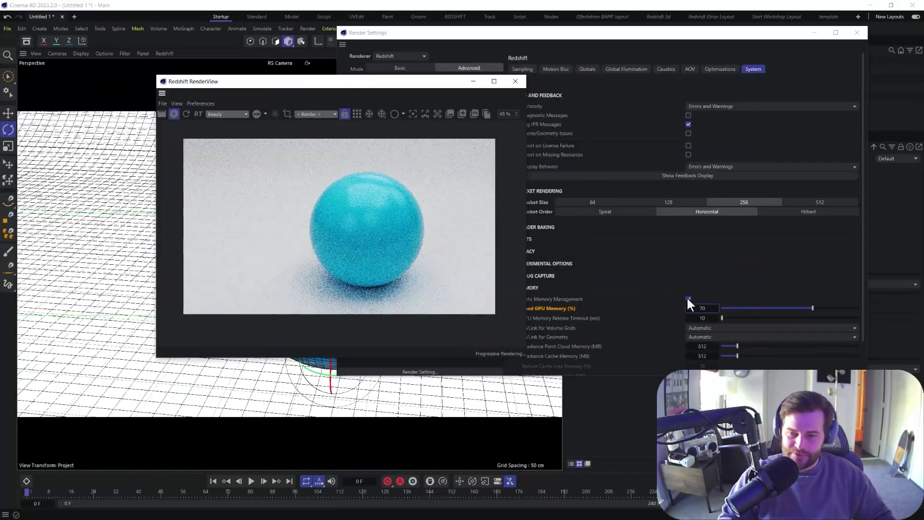
pyautogui.click(705, 308)
pyautogui.moveTo(708, 308); pyautogui.dragTo(708, 308)
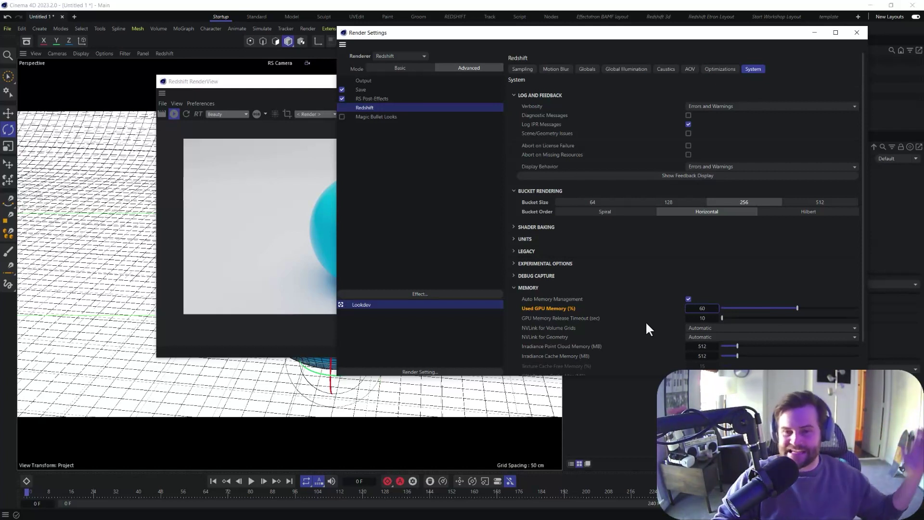
# - Orbit to a new angle on the blue sphere and watch the IPR re-render it
pyautogui.moveTo(289, 81); pyautogui.dragTo(154, 82)
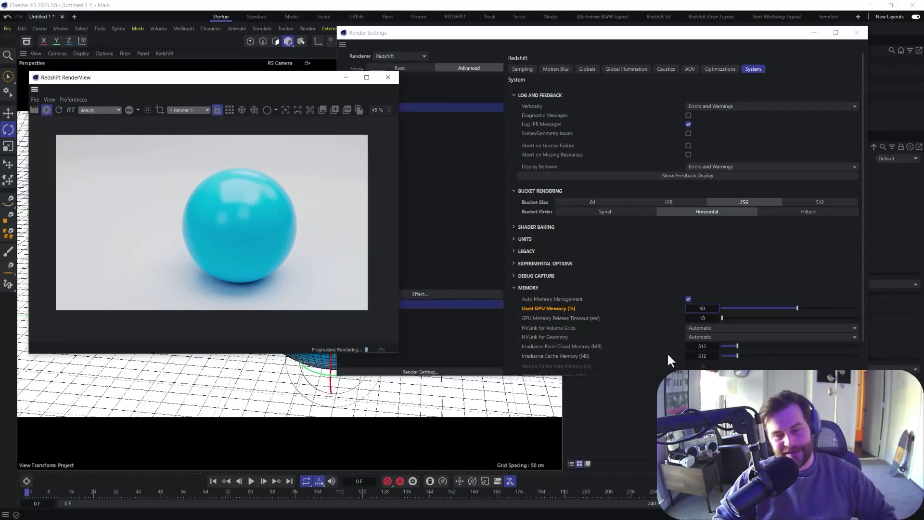
pyautogui.moveTo(293, 78); pyautogui.dragTo(626, 94)
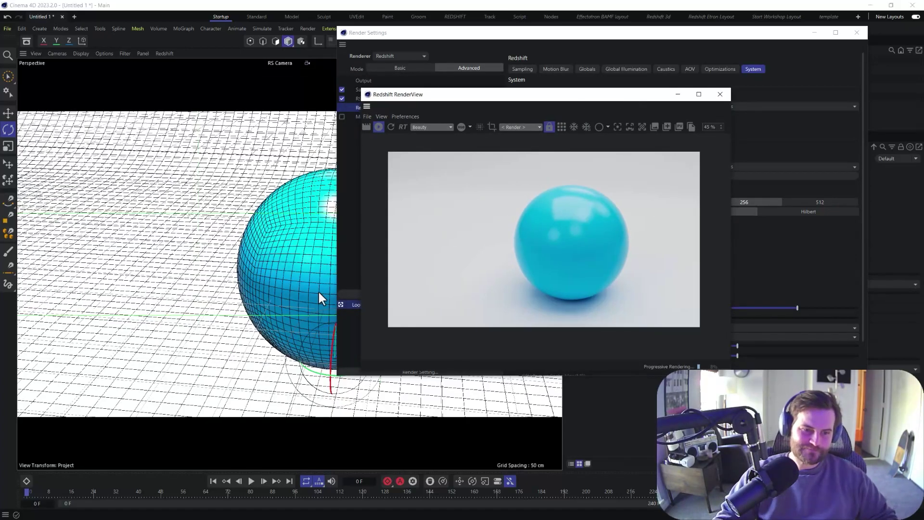
pyautogui.keyDown('alt'); pyautogui.moveTo(318, 292); pyautogui.dragTo(291, 231); pyautogui.keyUp('alt')
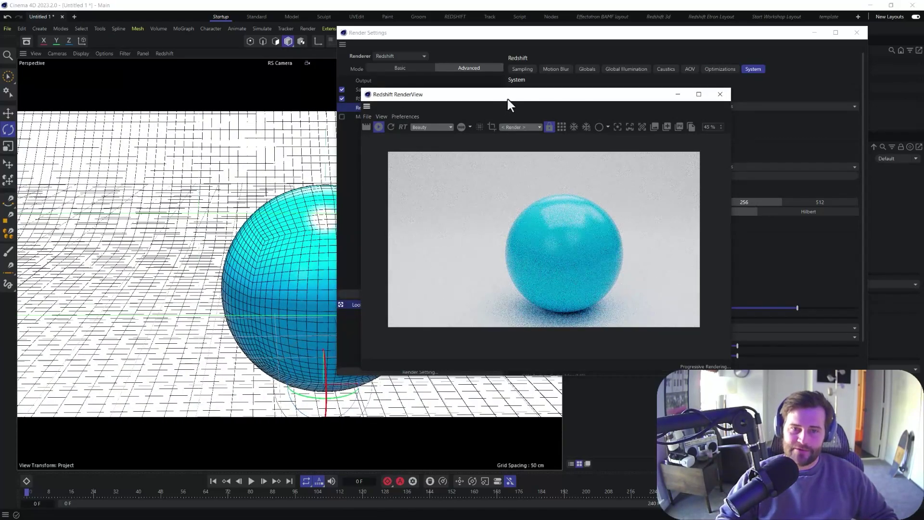
pyautogui.moveTo(508, 100); pyautogui.dragTo(234, 116)
# - Close Render Settings, then open the Starter Standard node graph and close it again
pyautogui.click(857, 32)
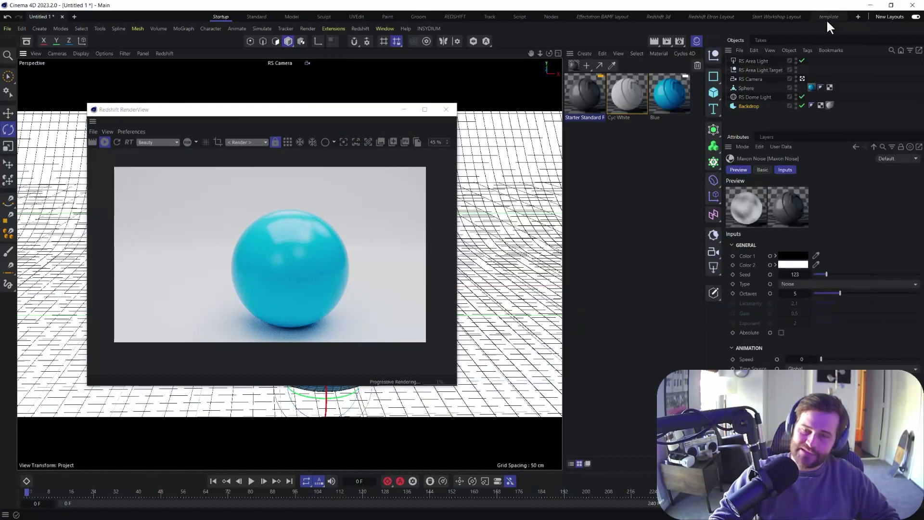
pyautogui.doubleClick(584, 102)
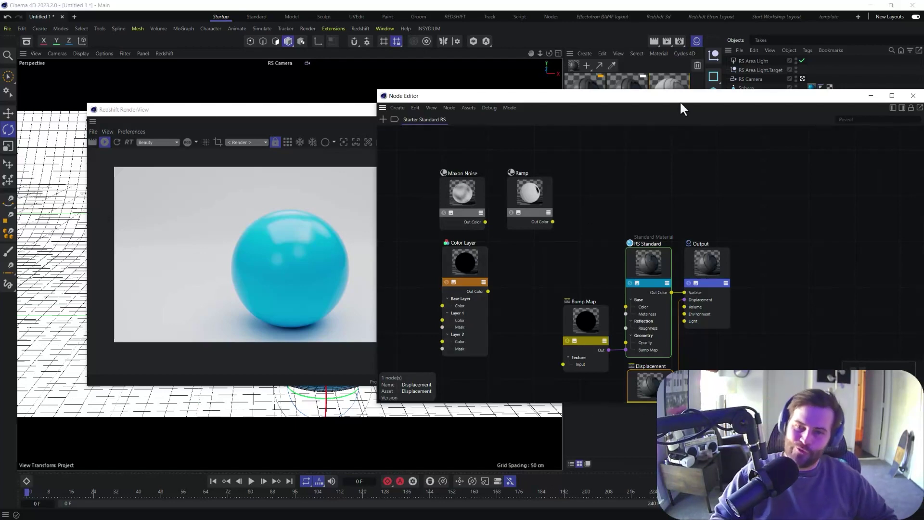
pyautogui.moveTo(680, 100); pyautogui.dragTo(513, 85)
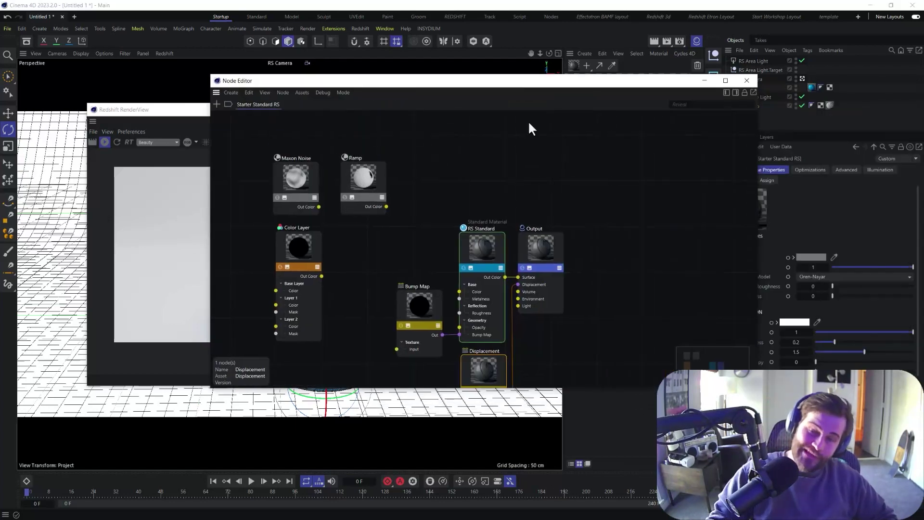
pyautogui.click(745, 81)
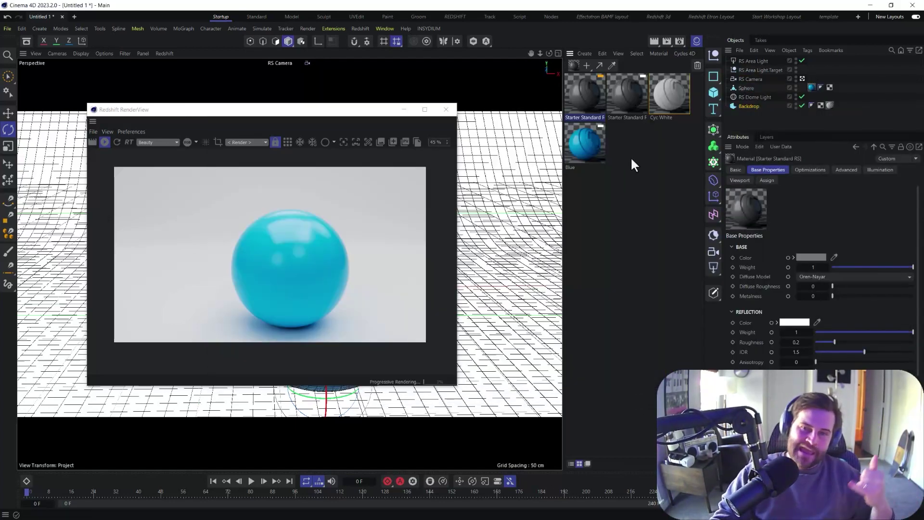
pyautogui.click(22, 28)
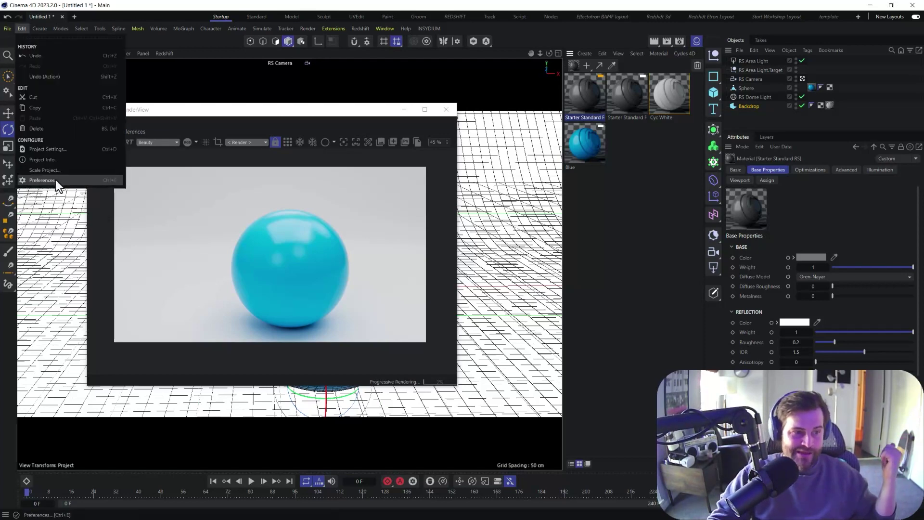
pyautogui.click(42, 180)
pyautogui.click(289, 437)
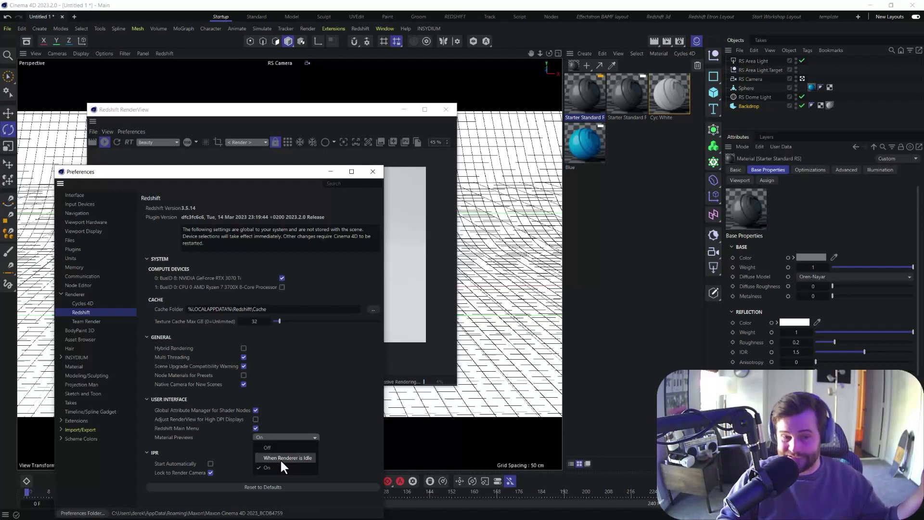
pyautogui.click(314, 395)
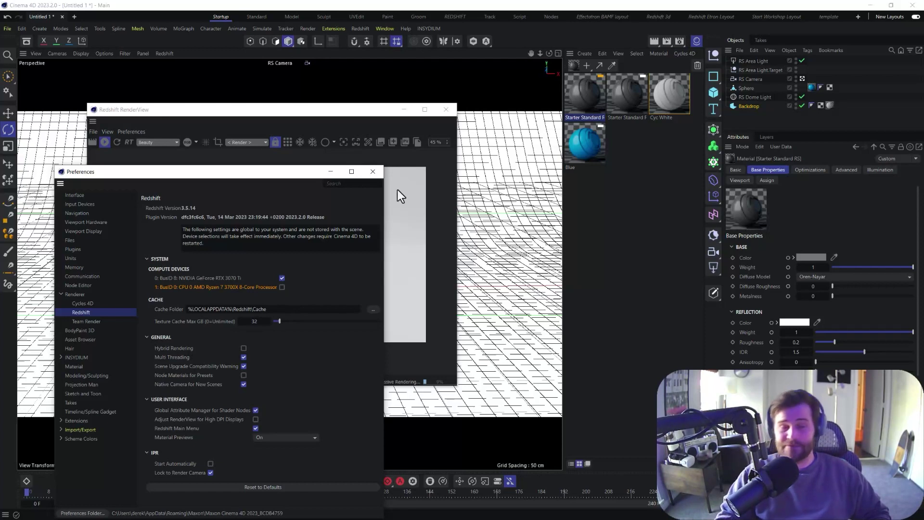
# - Close Preferences and Render Settings, move the RenderView right, and orbit closer to the sphere
pyautogui.click(373, 172)
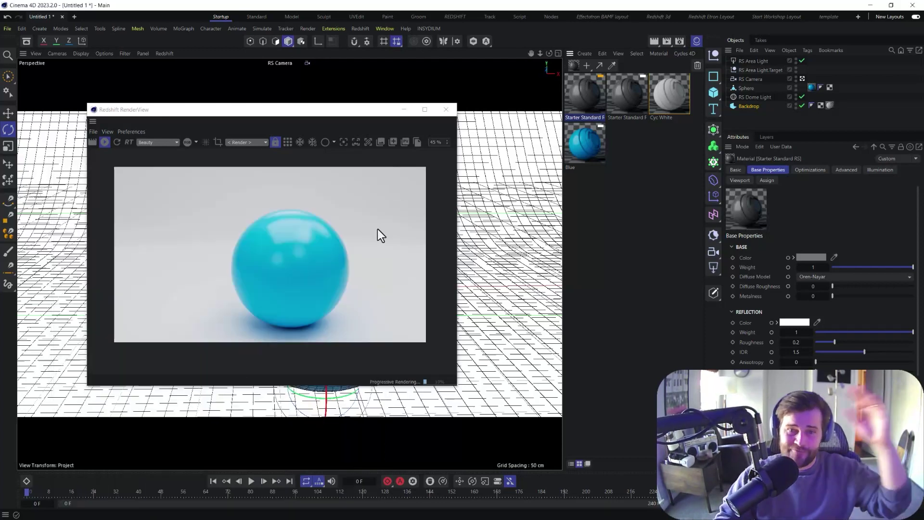
pyautogui.click(680, 41)
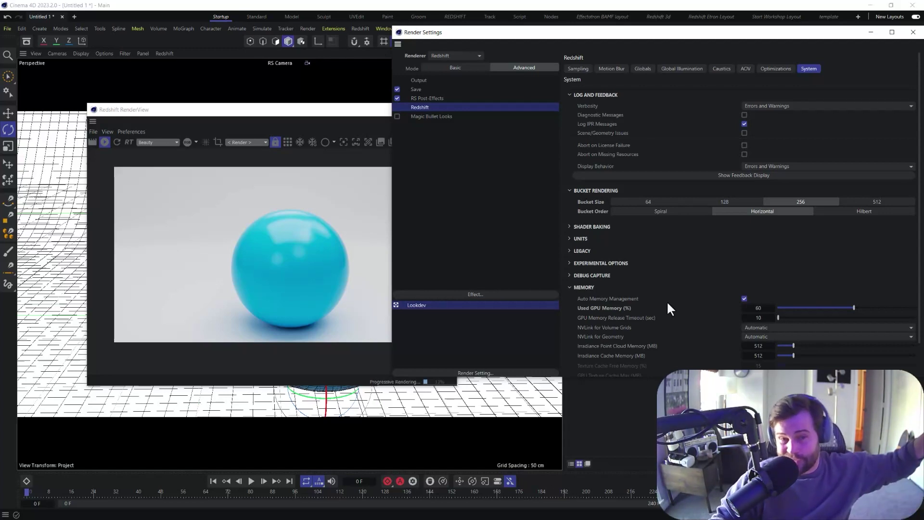
pyautogui.click(913, 31)
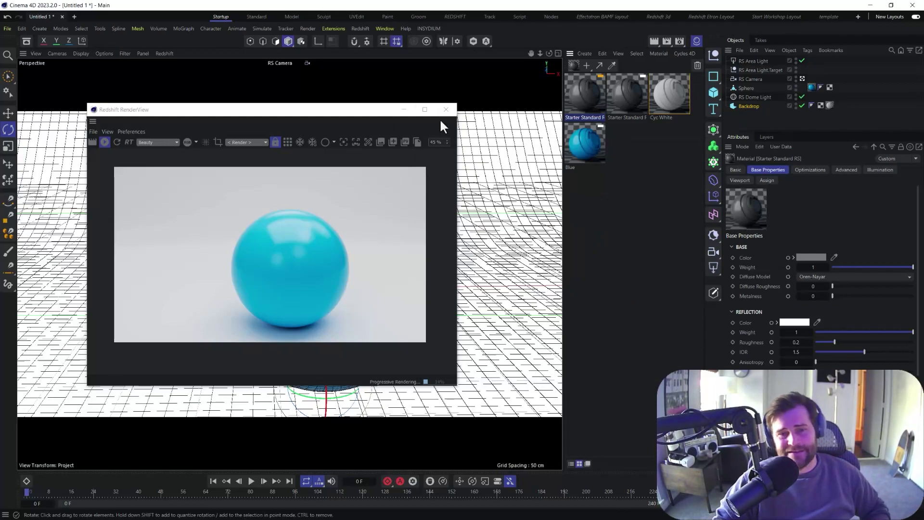
pyautogui.moveTo(360, 112); pyautogui.dragTo(644, 118)
pyautogui.keyDown('alt'); pyautogui.moveTo(356, 287); pyautogui.dragTo(260, 295); pyautogui.keyUp('alt')
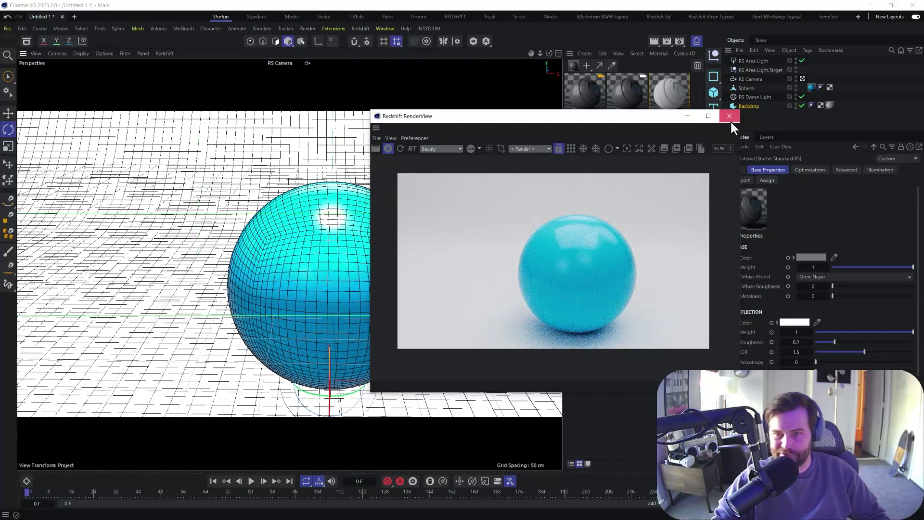
# - Close the floating Redshift RenderView window
pyautogui.click(730, 116)
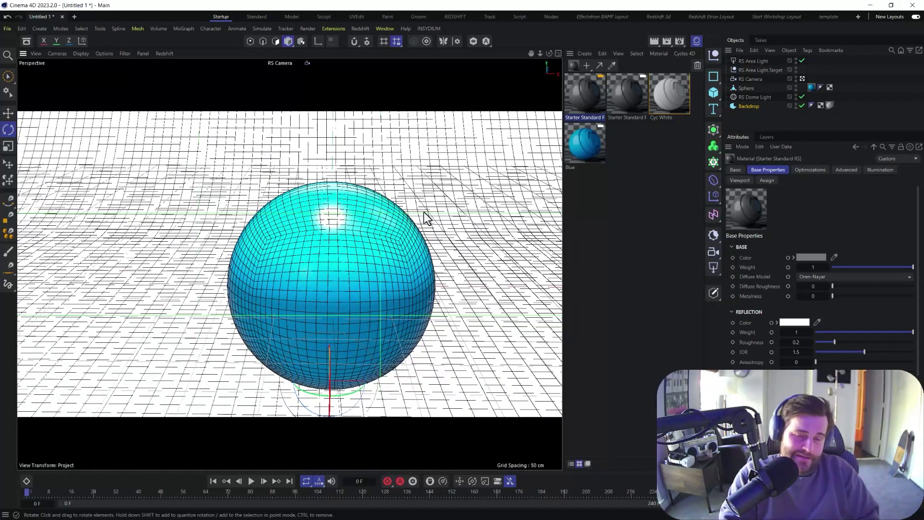